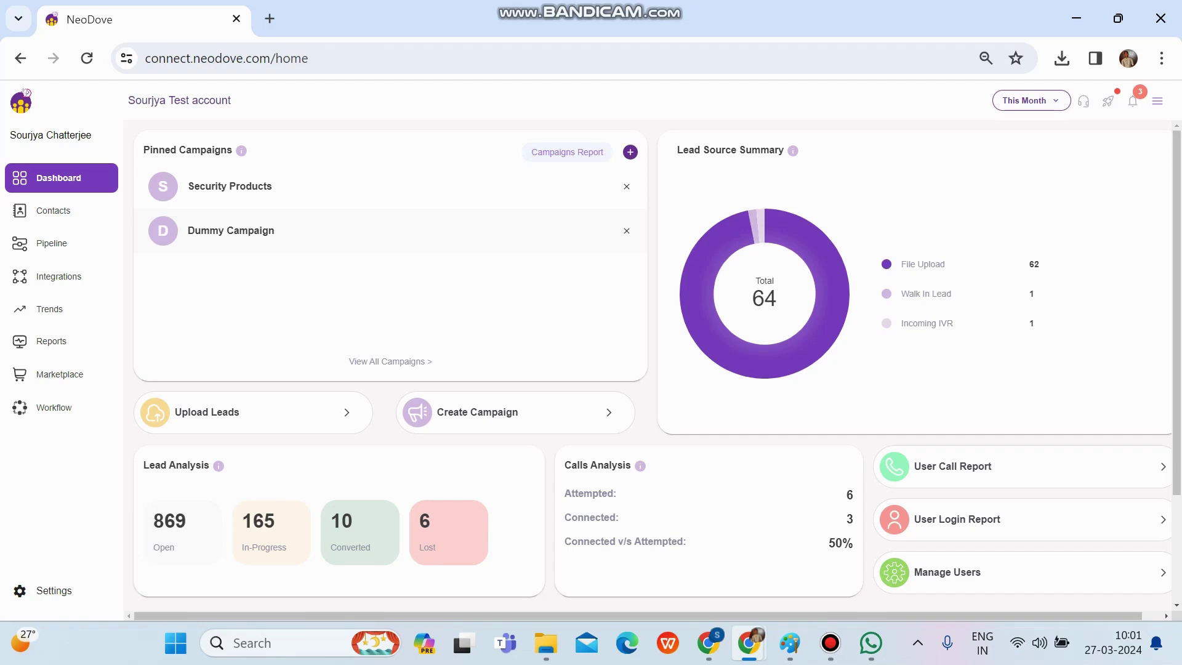
Step: Go to Pipeline > Sales and open the Testing campaign, which has 689 leads
click(62, 244)
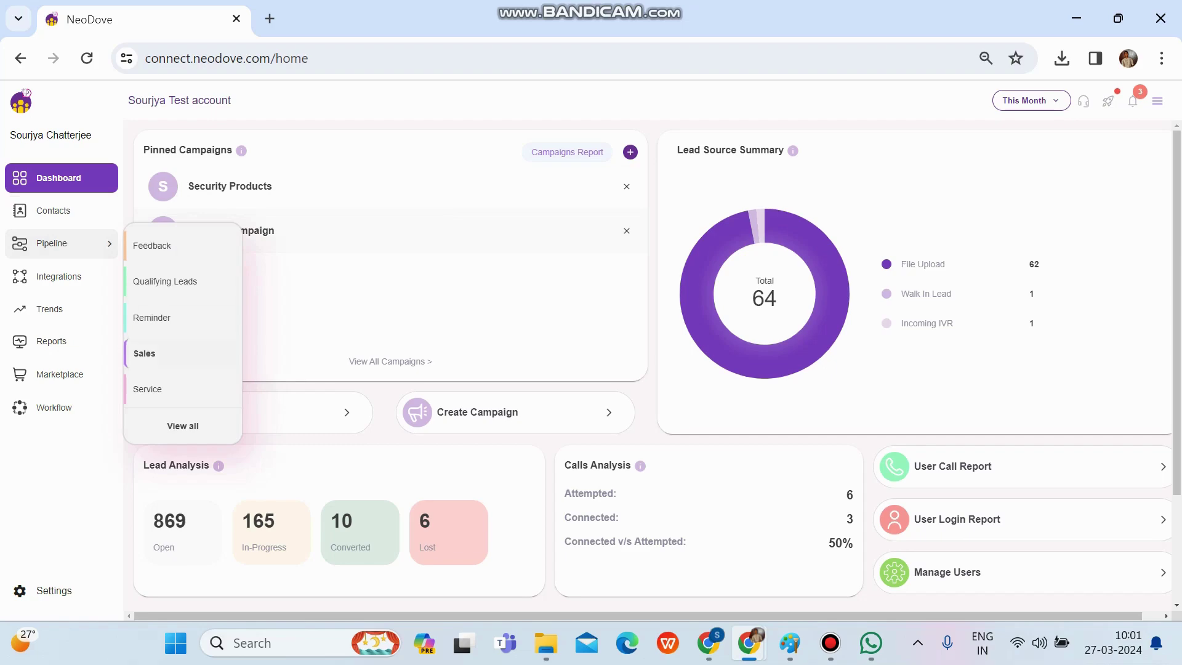
click(148, 353)
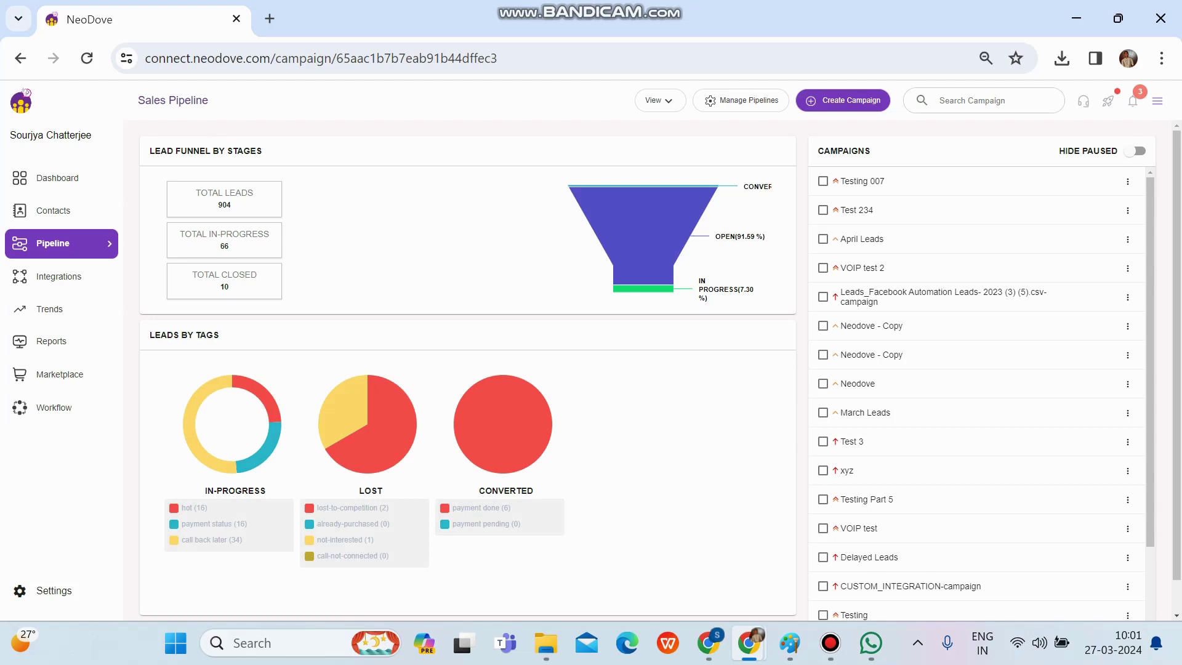
scroll(948, 397, down, 2)
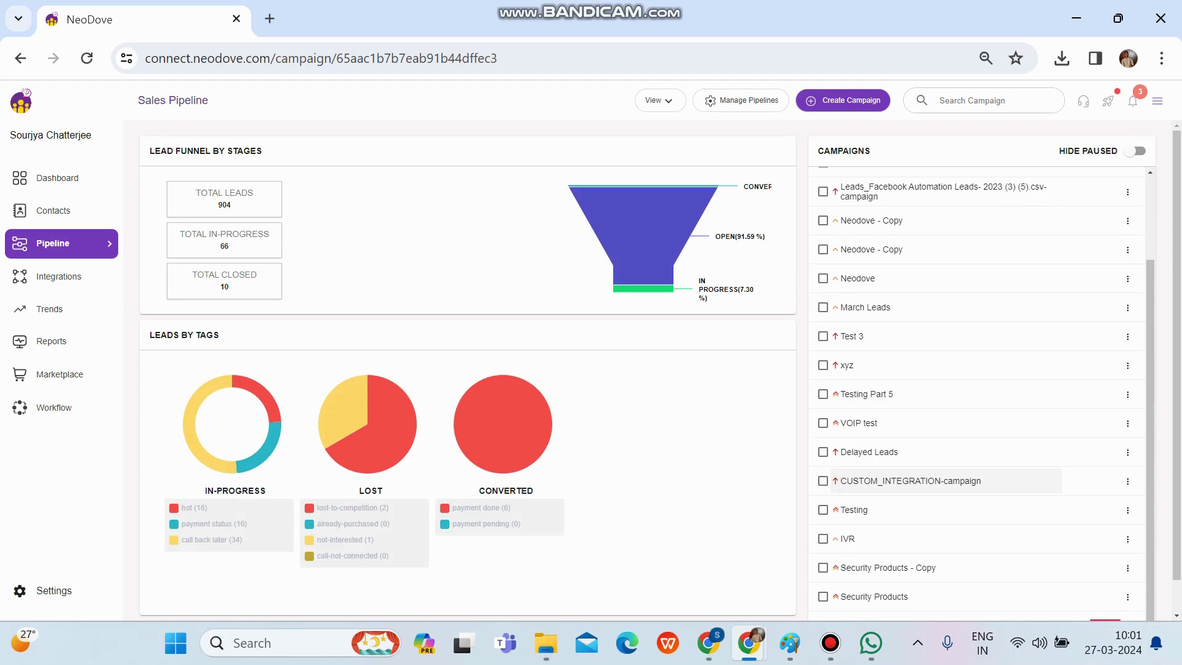
scroll(948, 302, up, 2)
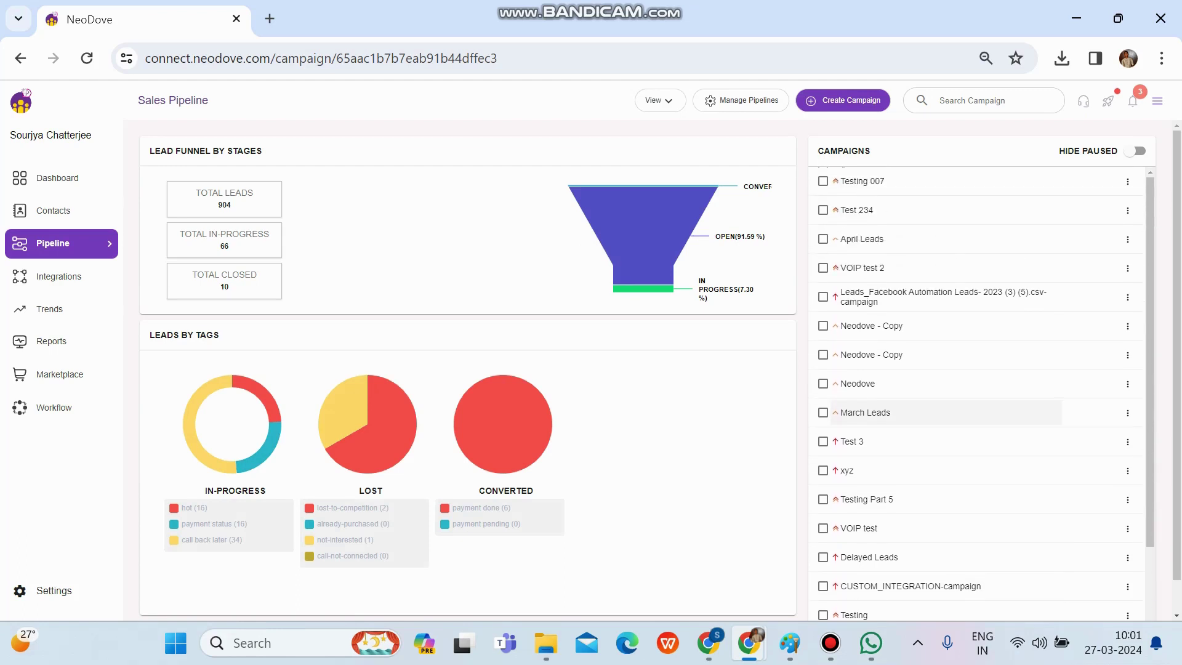
scroll(948, 394, down, 2)
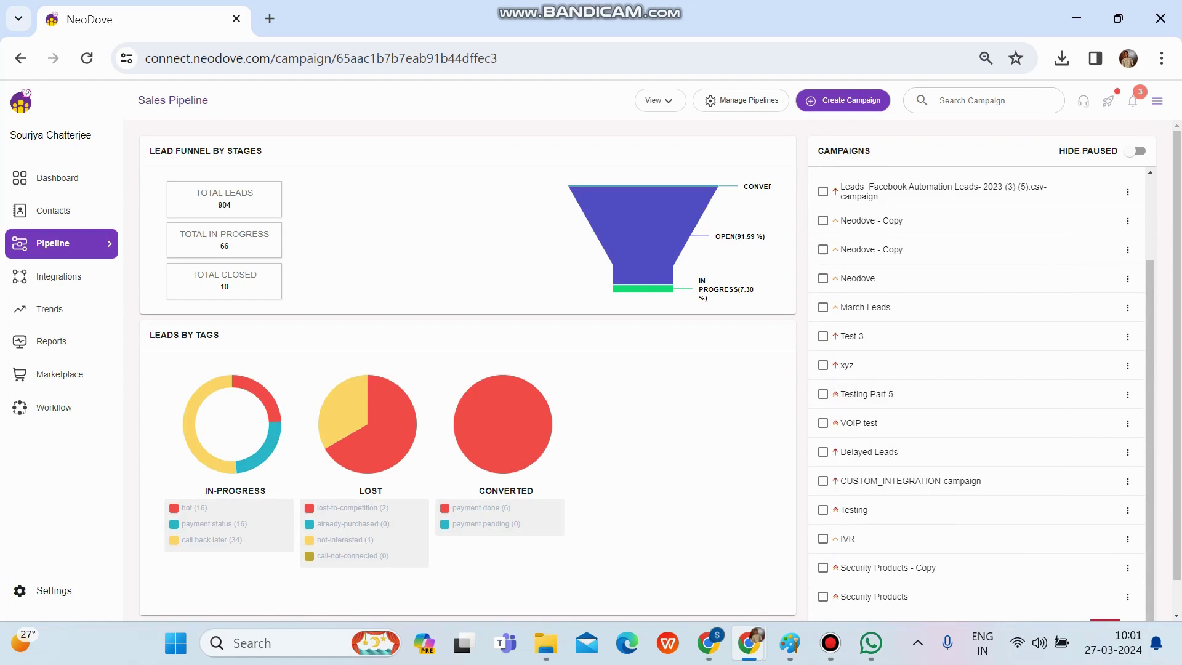
click(855, 510)
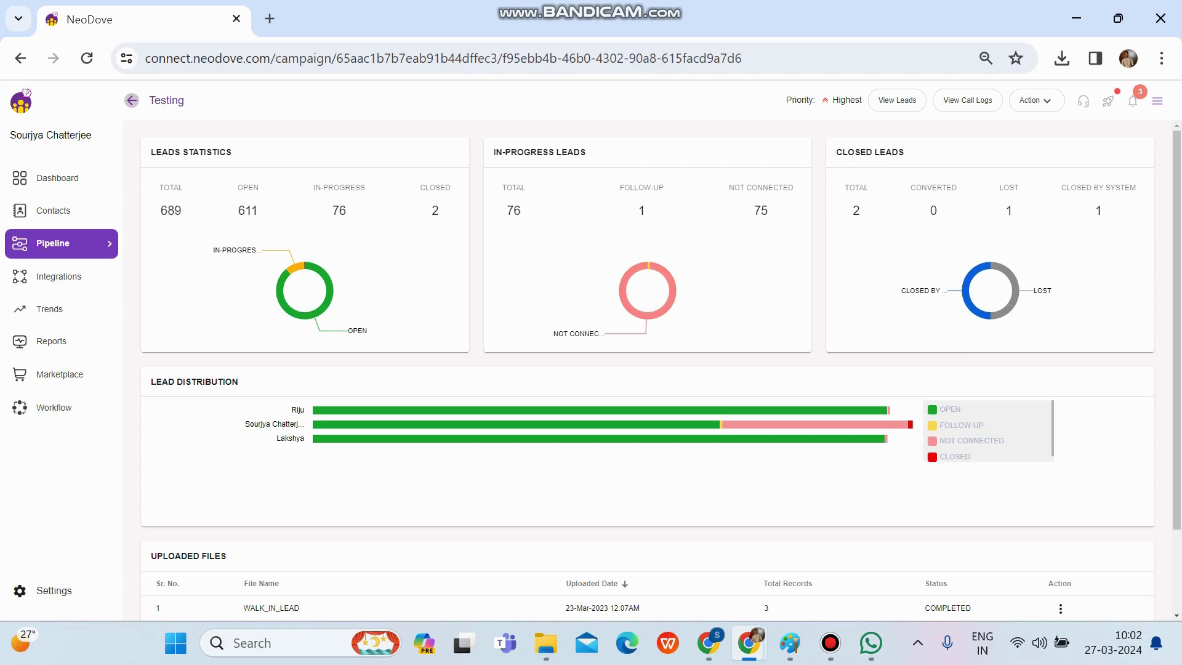
Step: Use View Leads to list the Testing campaign's leads with stage, assignee and status
click(897, 100)
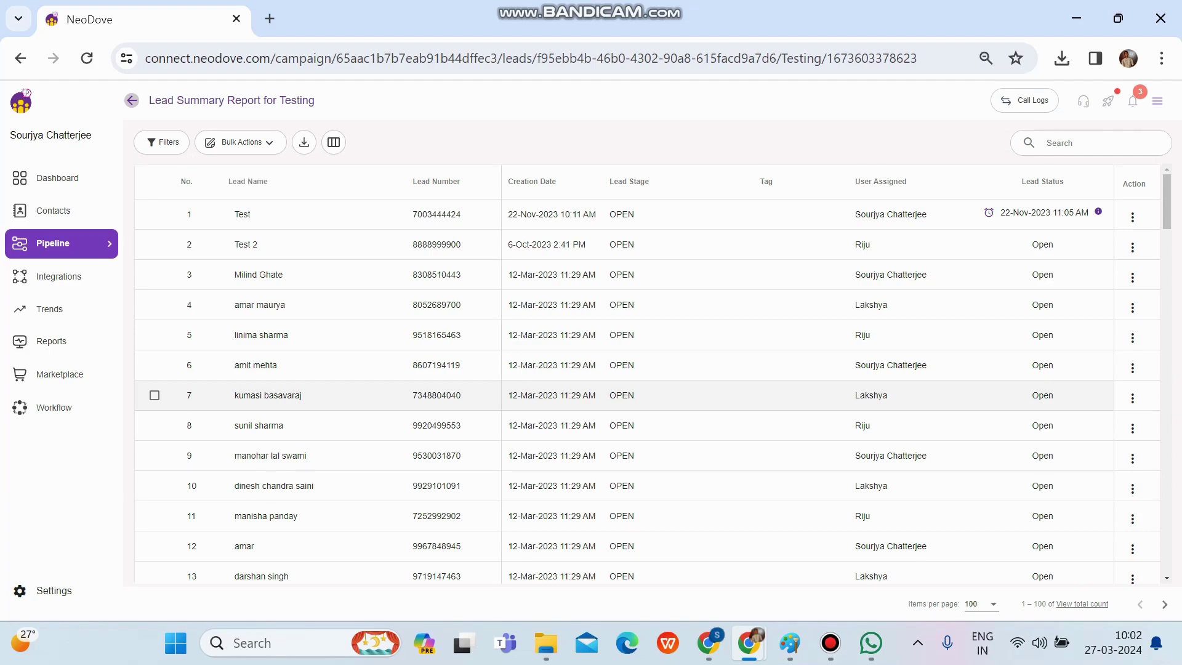
click(259, 305)
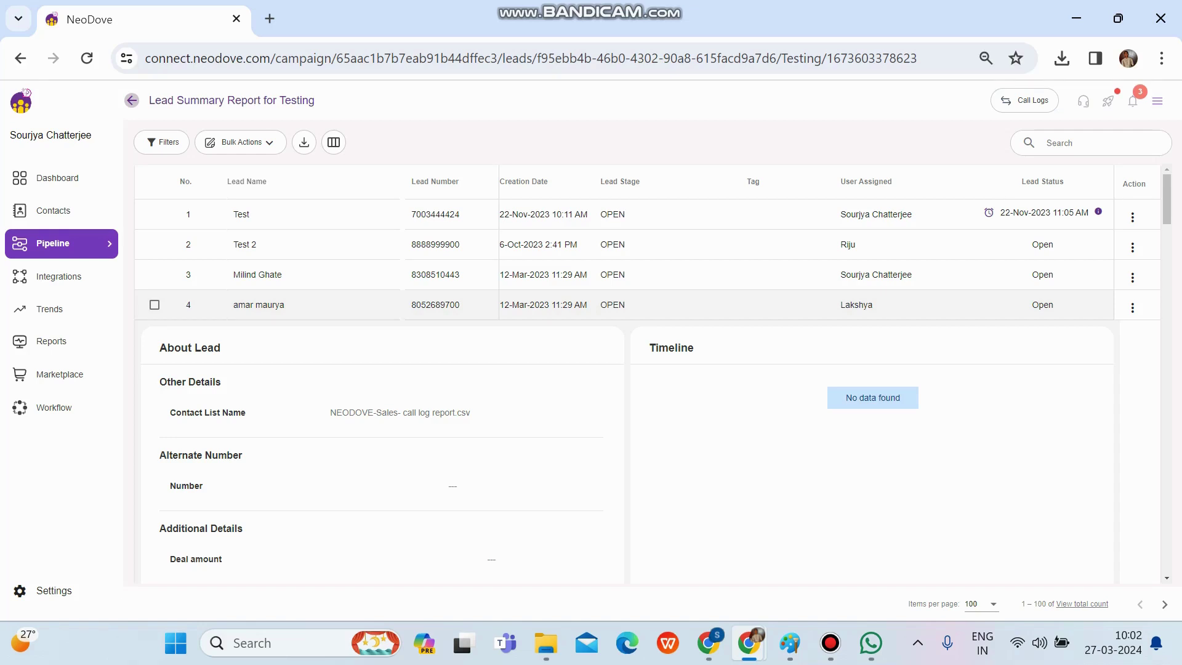
scroll(647, 388, down, 2)
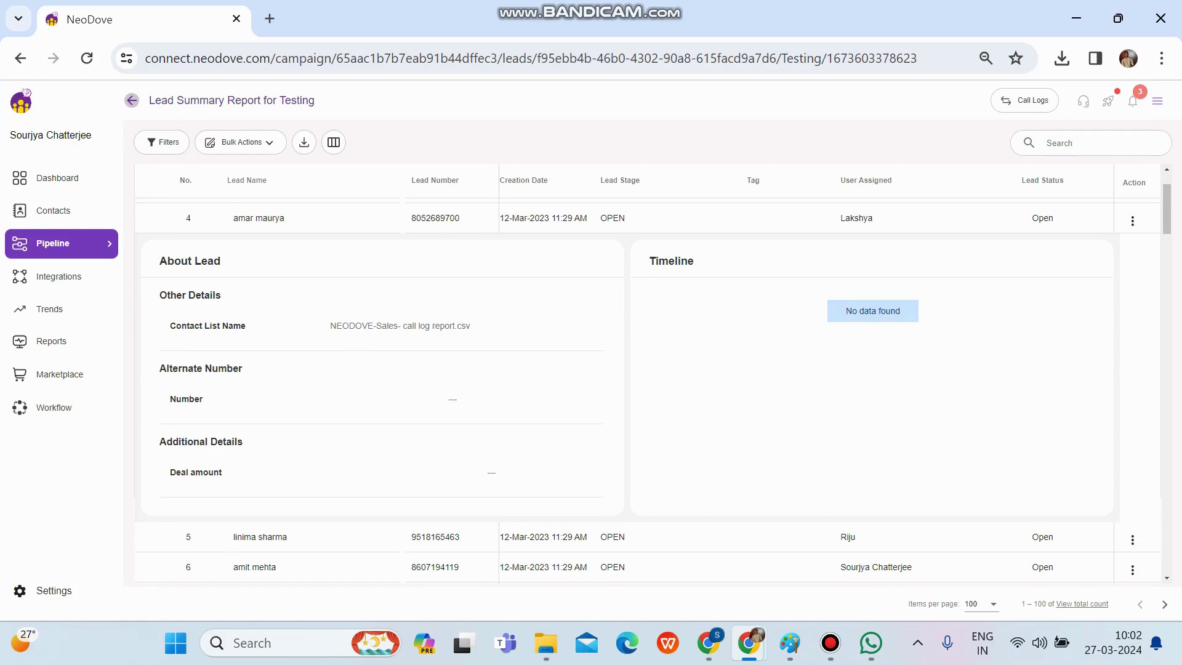
scroll(646, 388, up, 2)
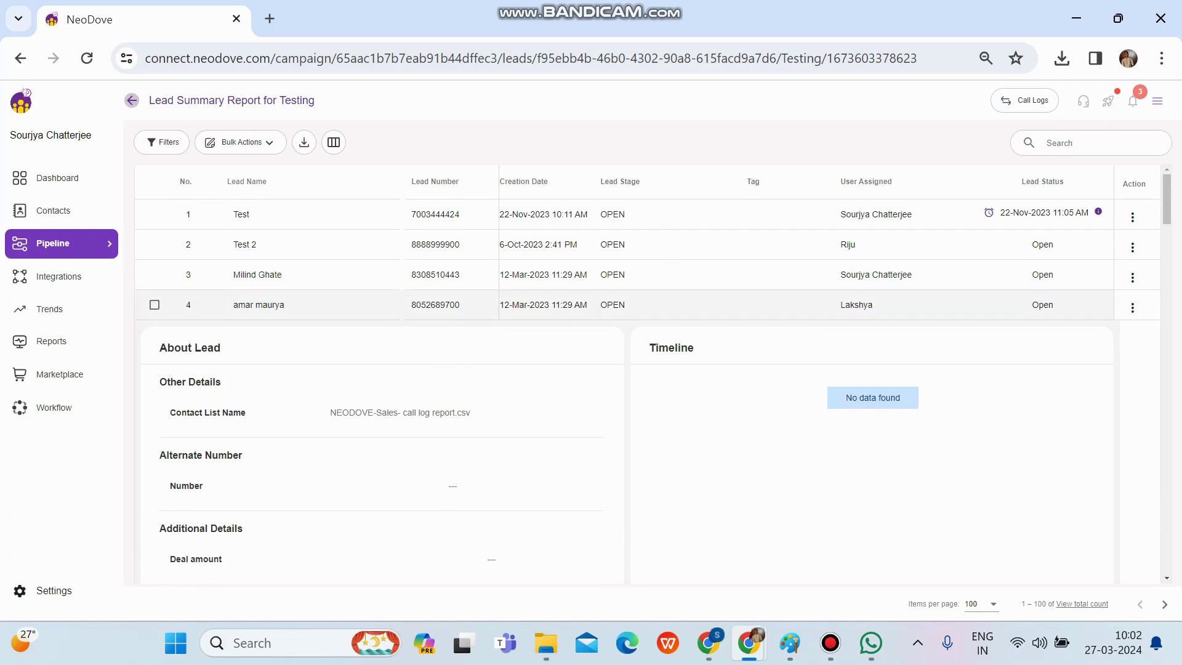
click(677, 305)
click(1047, 142)
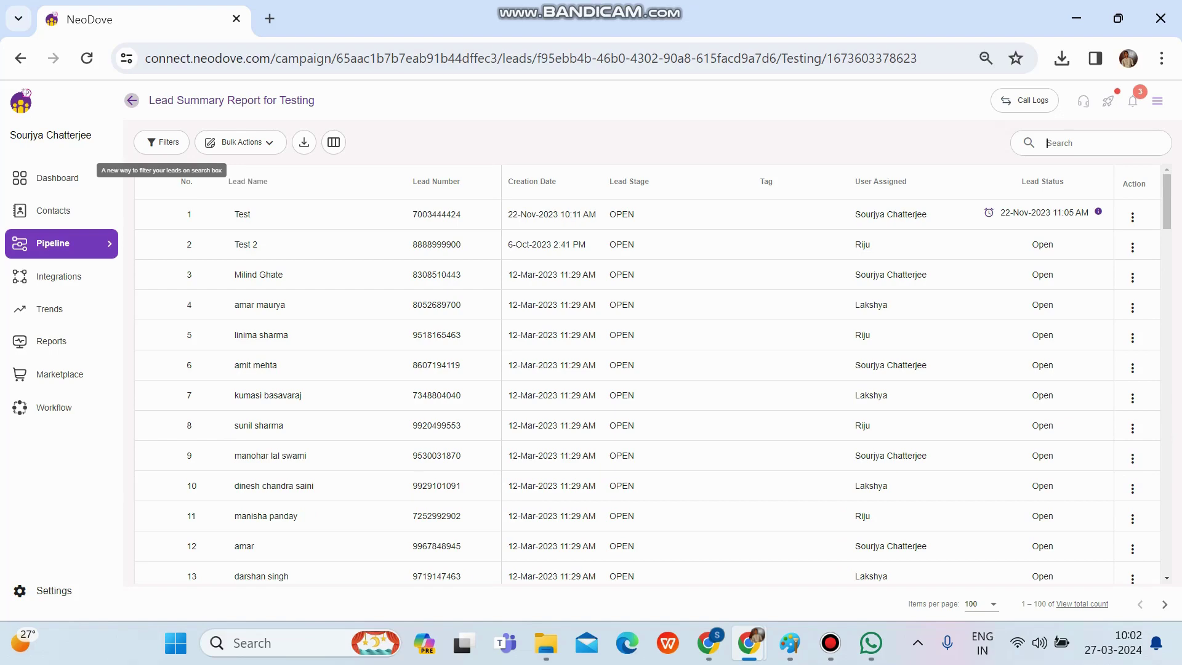
click(163, 142)
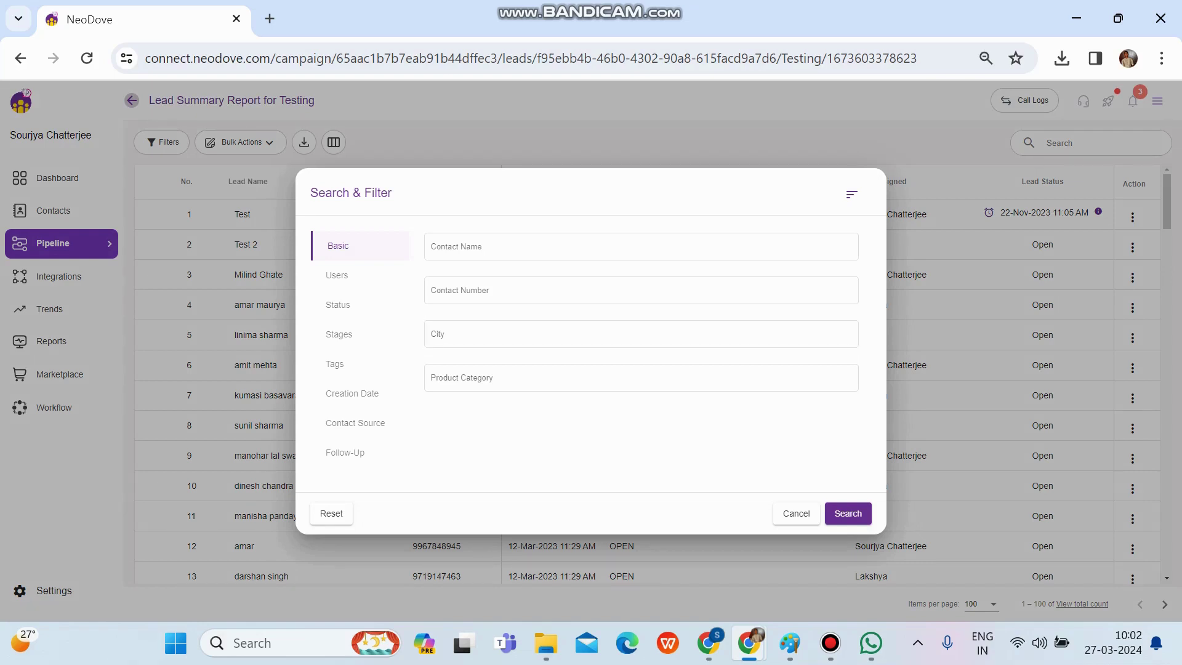
click(338, 275)
click(339, 305)
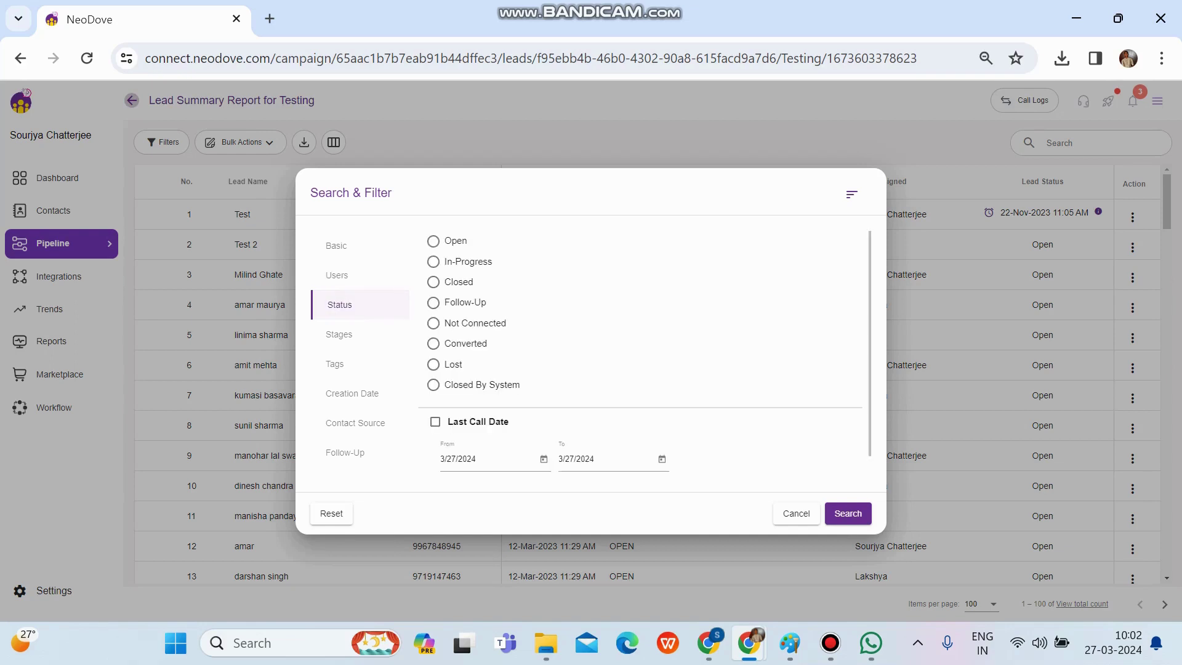
click(339, 334)
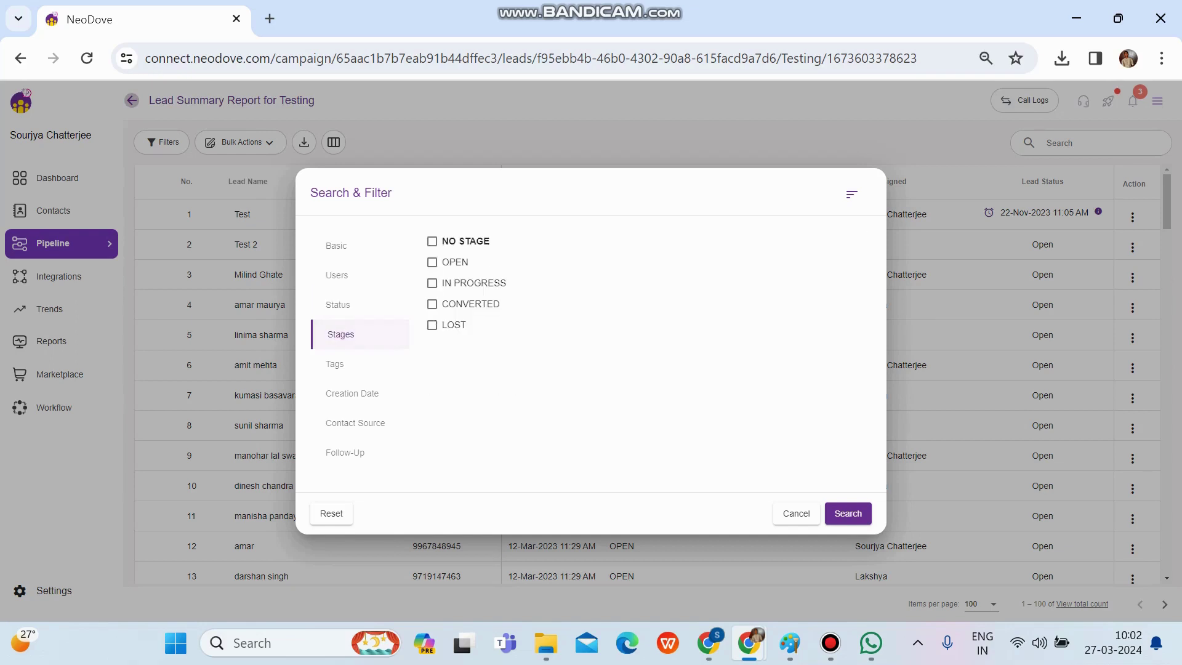
click(337, 364)
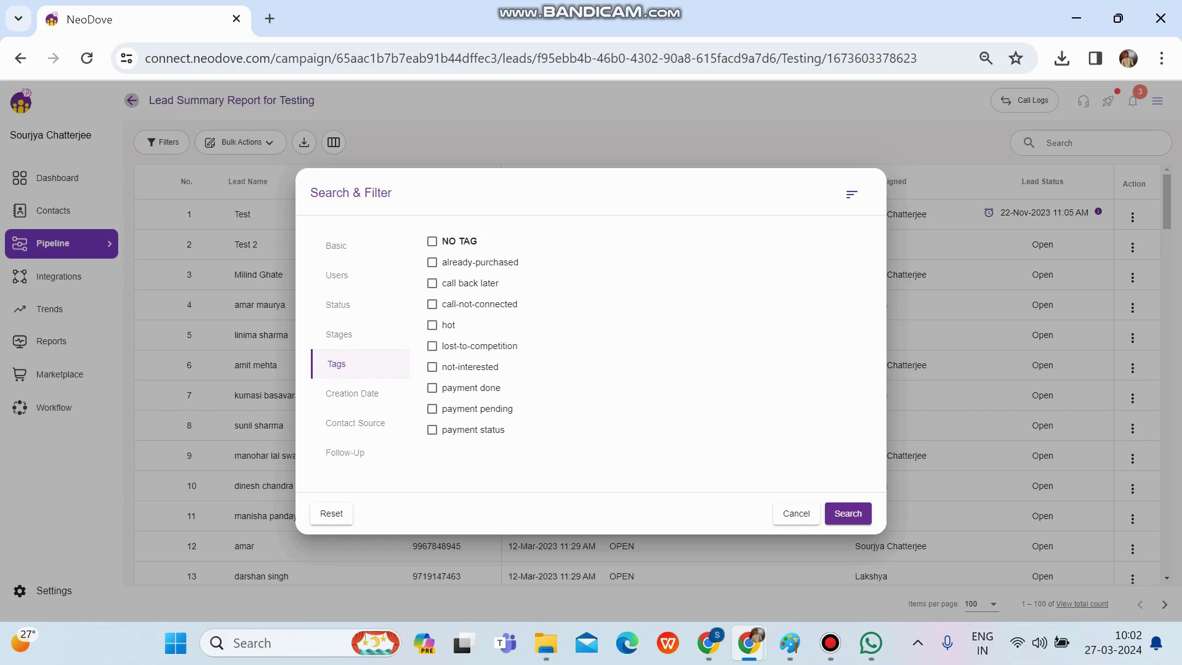
click(353, 394)
click(356, 423)
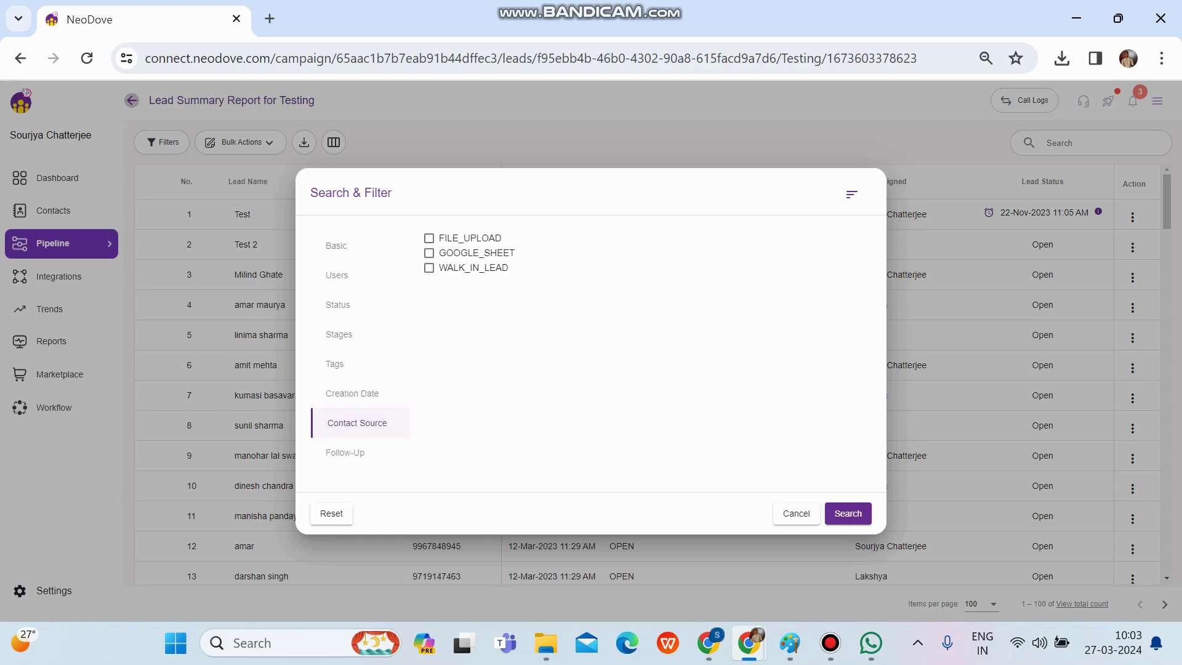
click(347, 452)
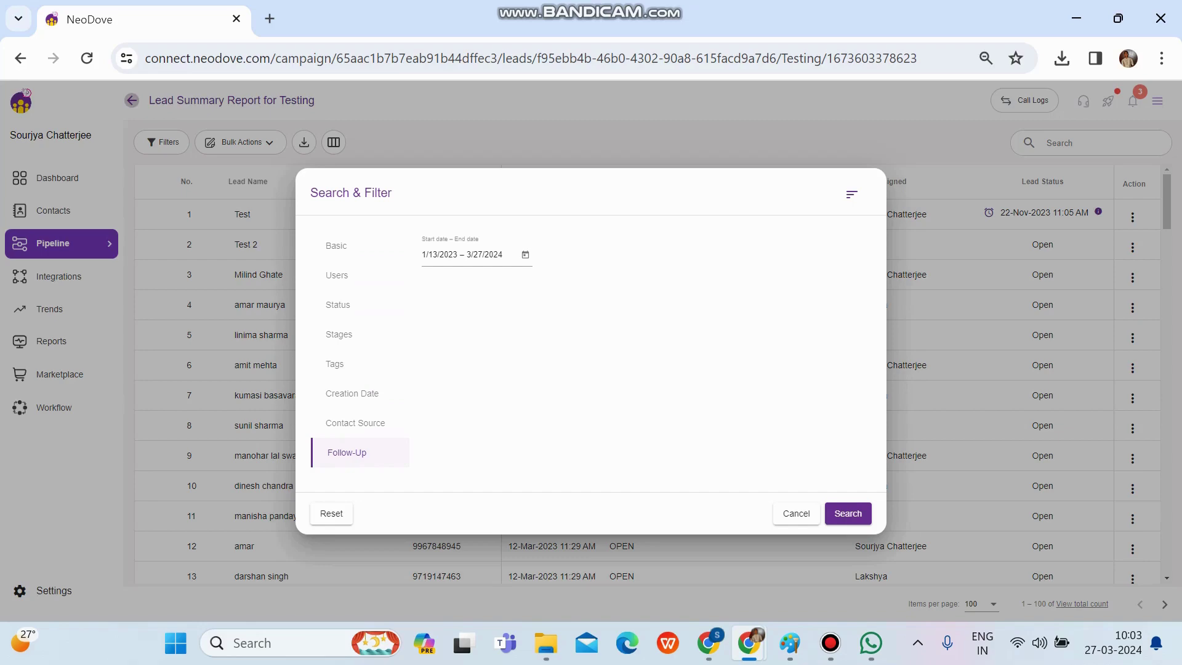
click(796, 514)
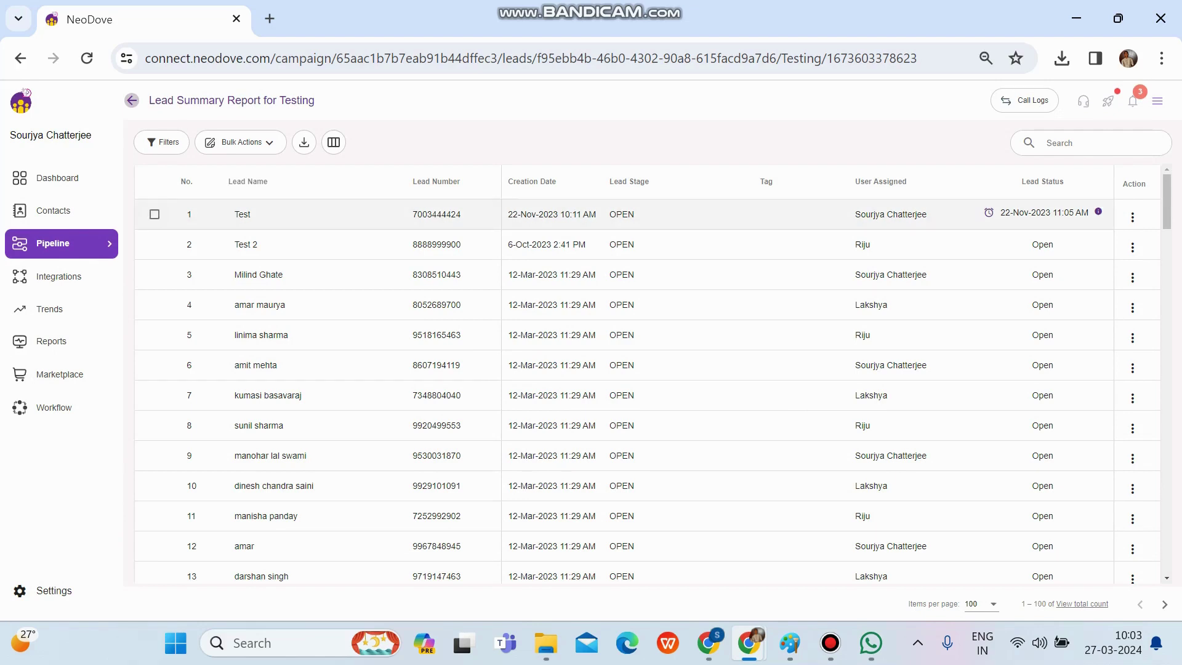
Step: Select the first lead, Test, and bring up the Bulk Actions update form
click(154, 214)
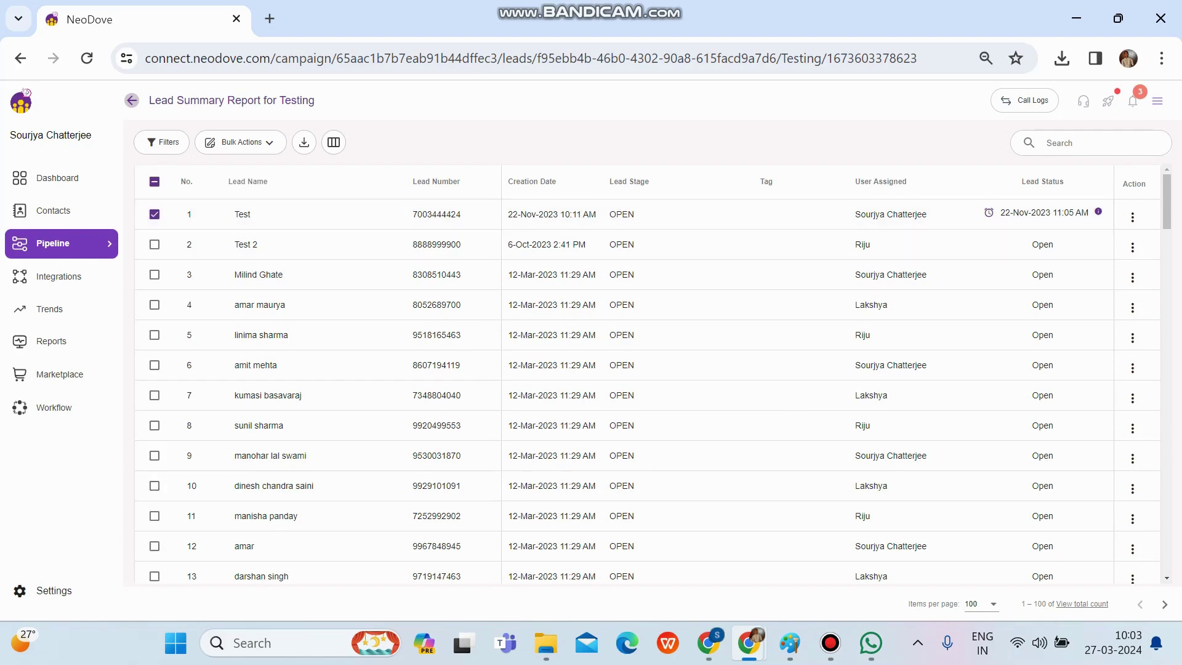
click(240, 142)
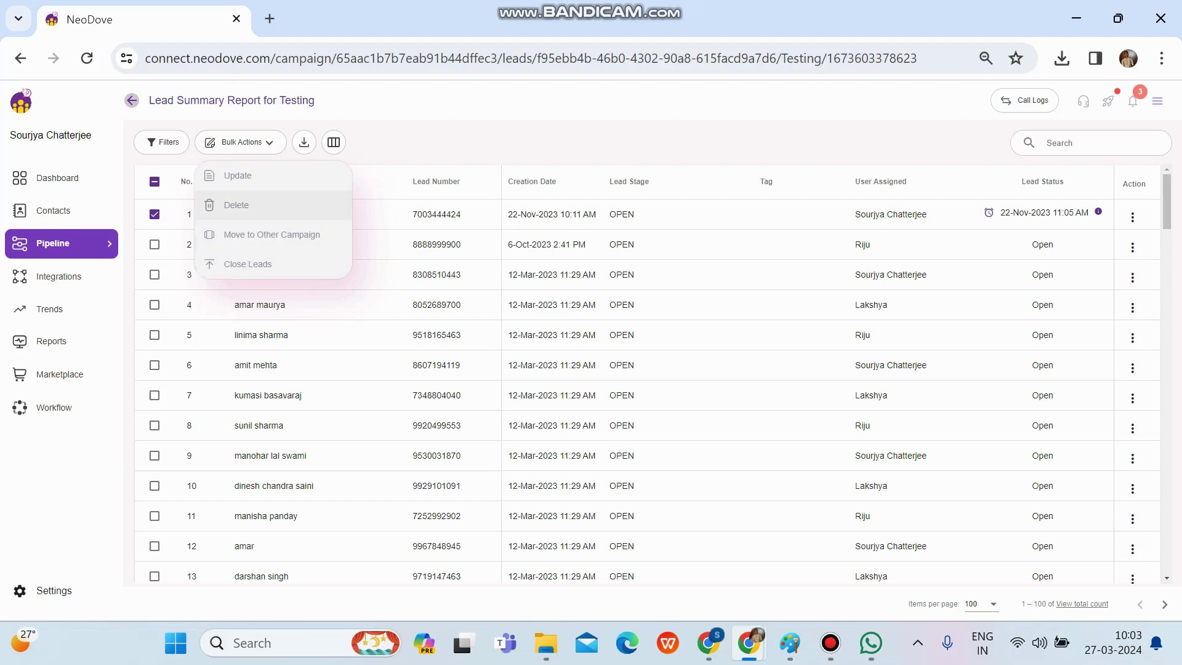
key(Return)
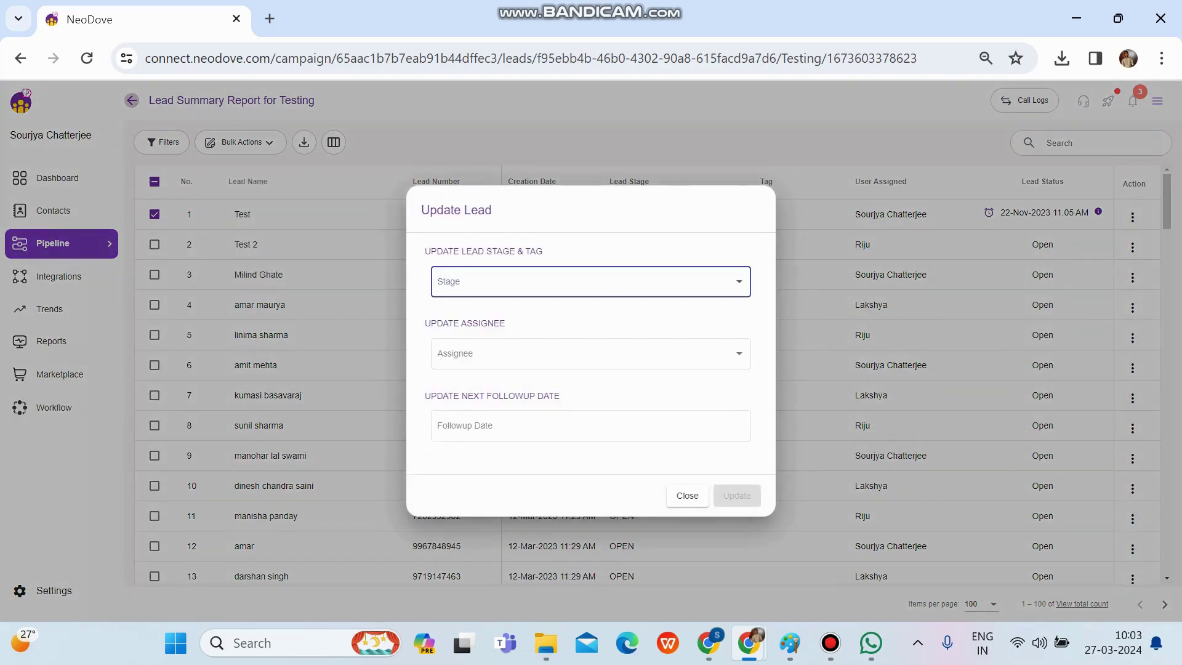
Step: Set stage IN PROGRESS, tag hot and assignee Lakshya, then confirm the update
key(Return)
key(Down)
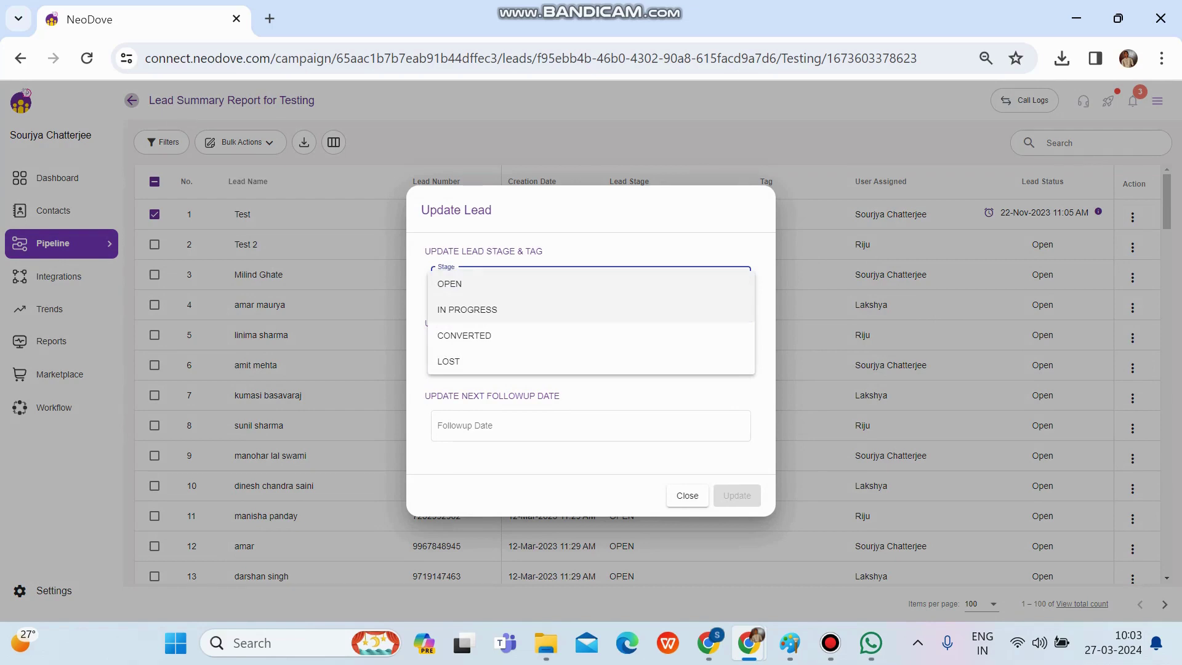
key(Return)
key(Tab)
key(space)
key(Tab)
key(Return)
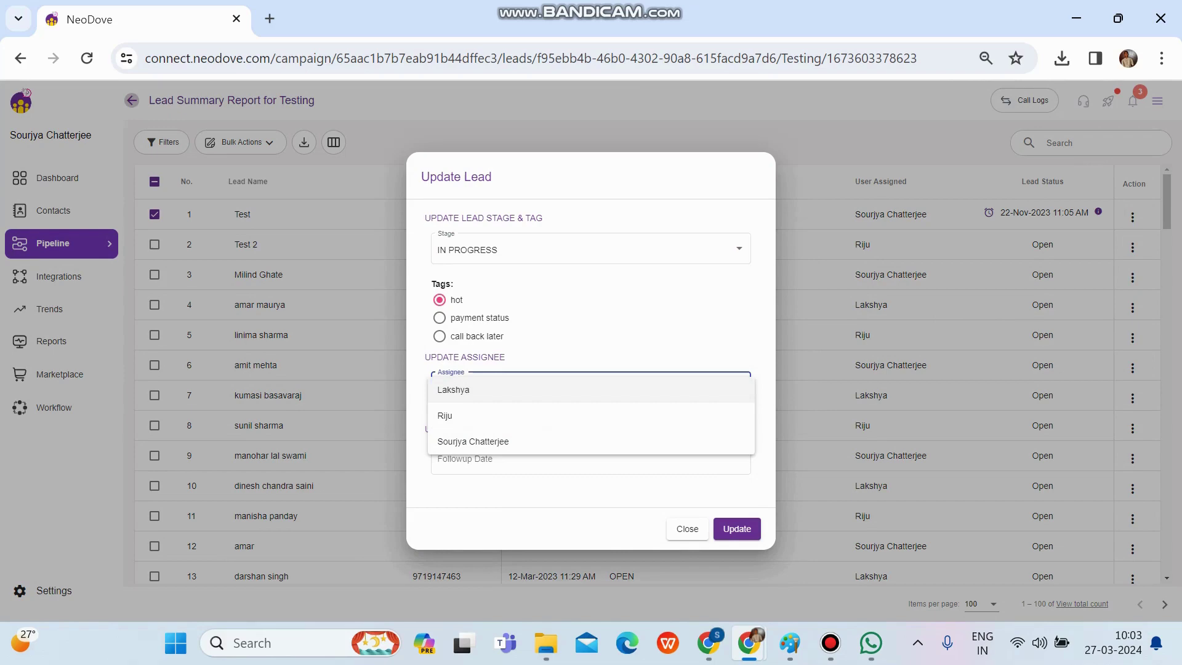
key(Return)
key(Tab)
key(Tab)
key(Tab)
key(Return)
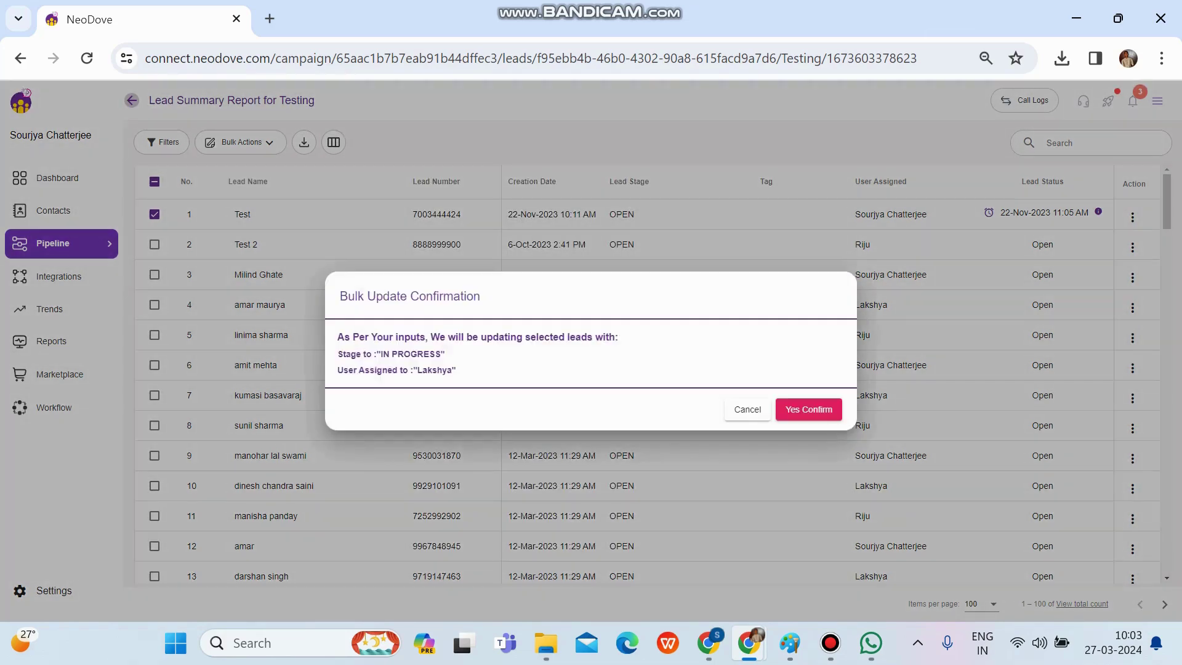
key(Return)
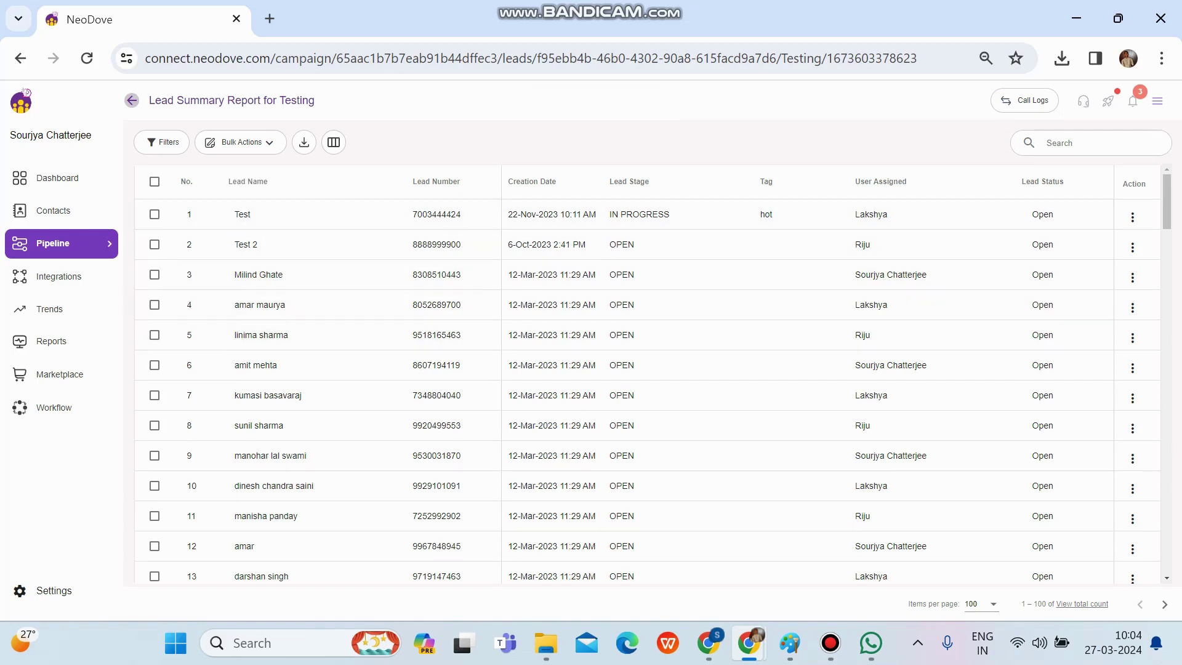
Step: Dismiss the Bulk Actions menu and switch to the Testing Call Log Summary
click(240, 142)
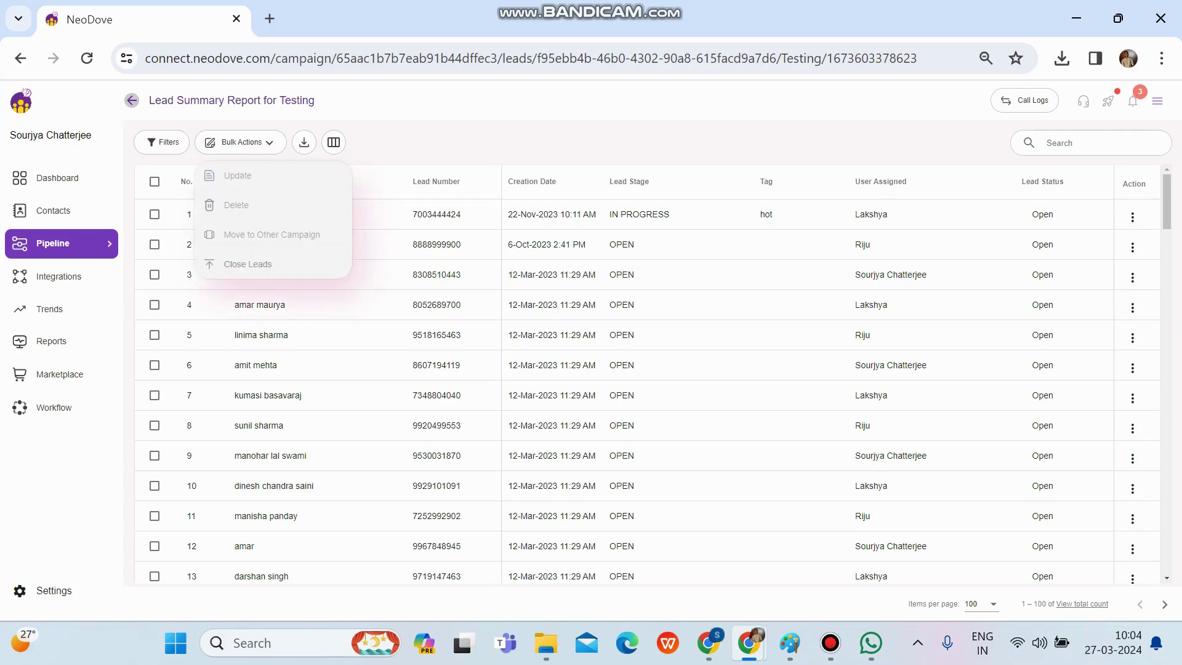
click(305, 142)
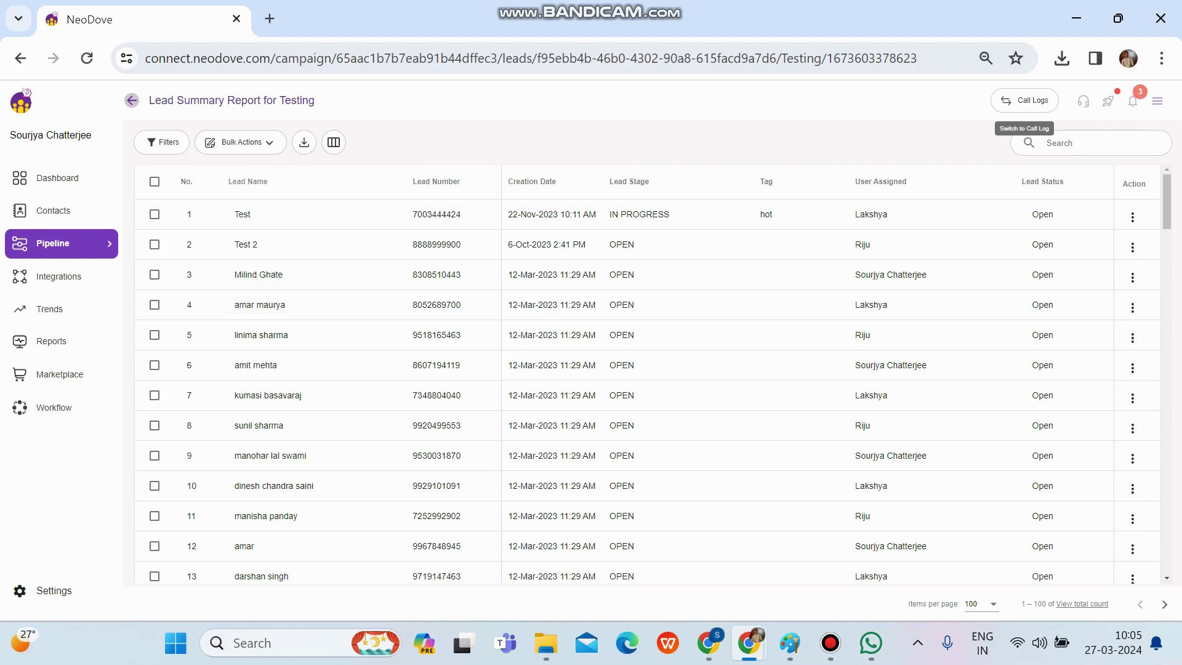
click(1025, 101)
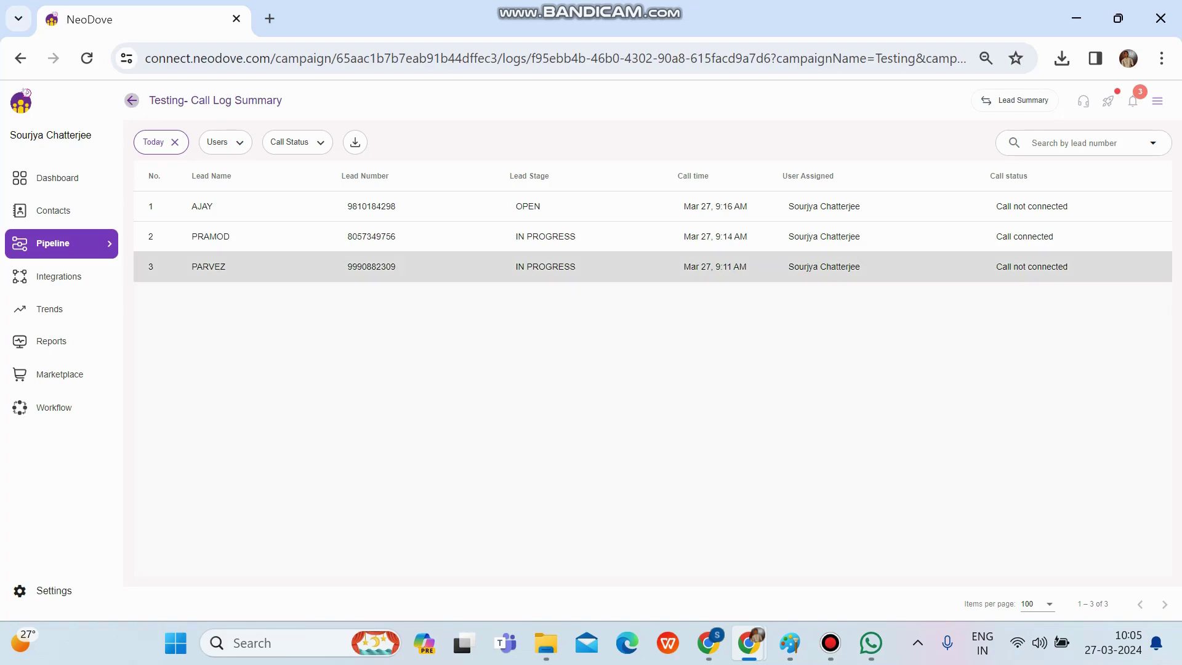
Step: Expand PARVEZ's call details and check the Users filter, leaving it unchanged
click(554, 267)
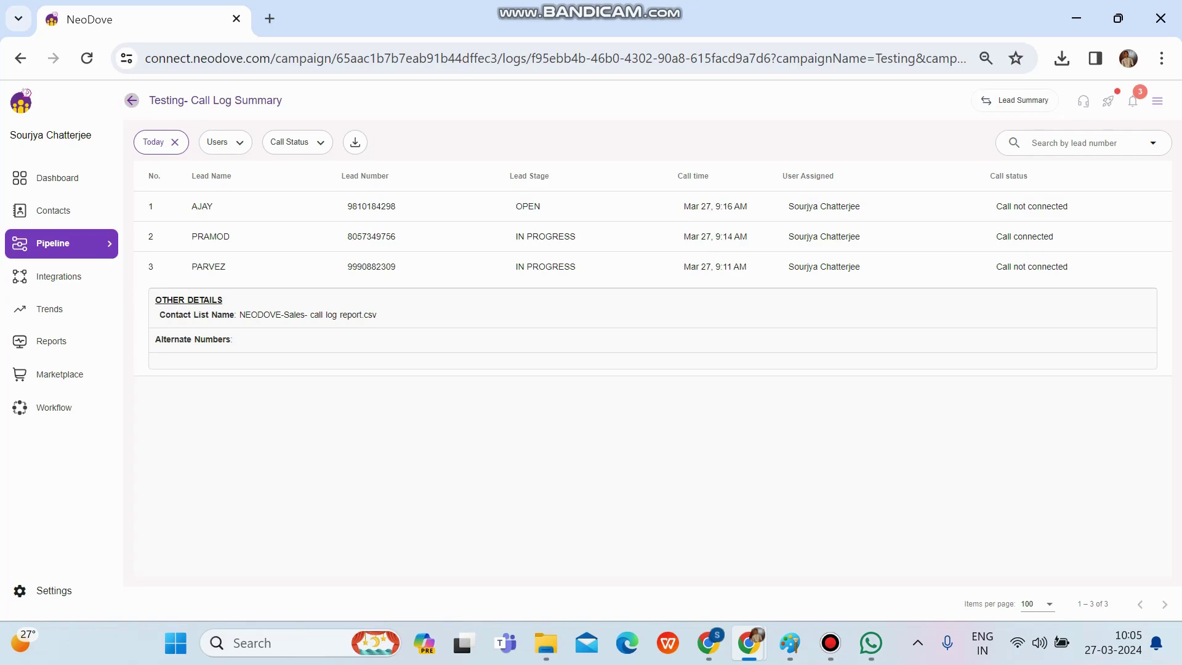
click(225, 142)
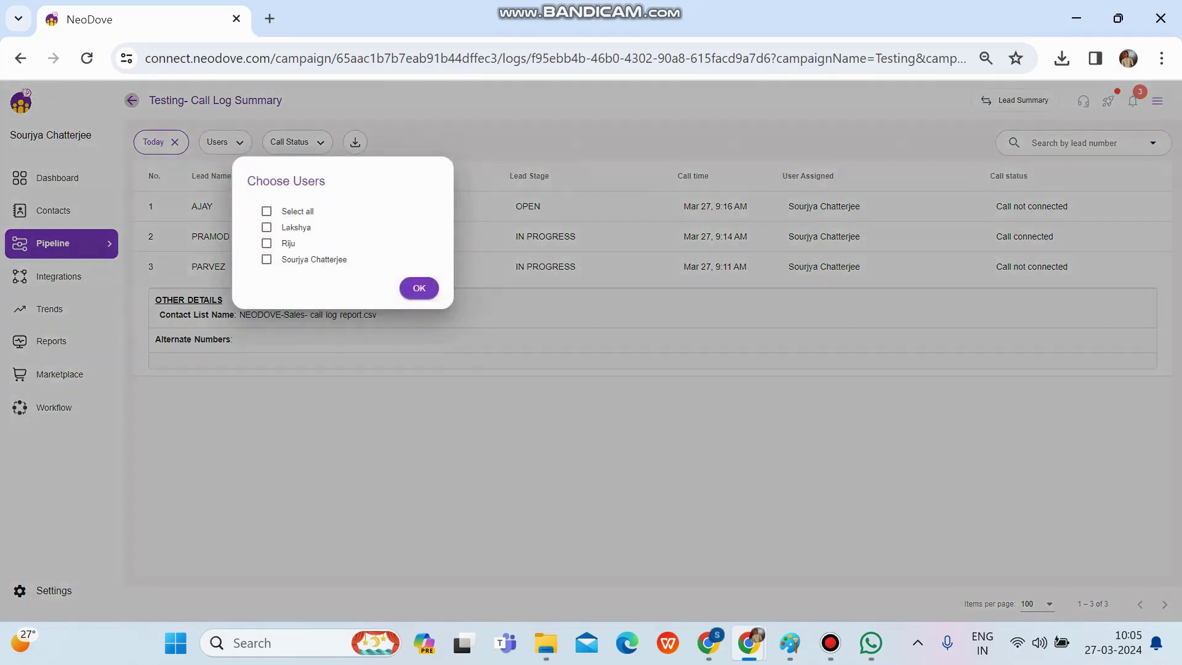
key(ctrl+a)
click(419, 288)
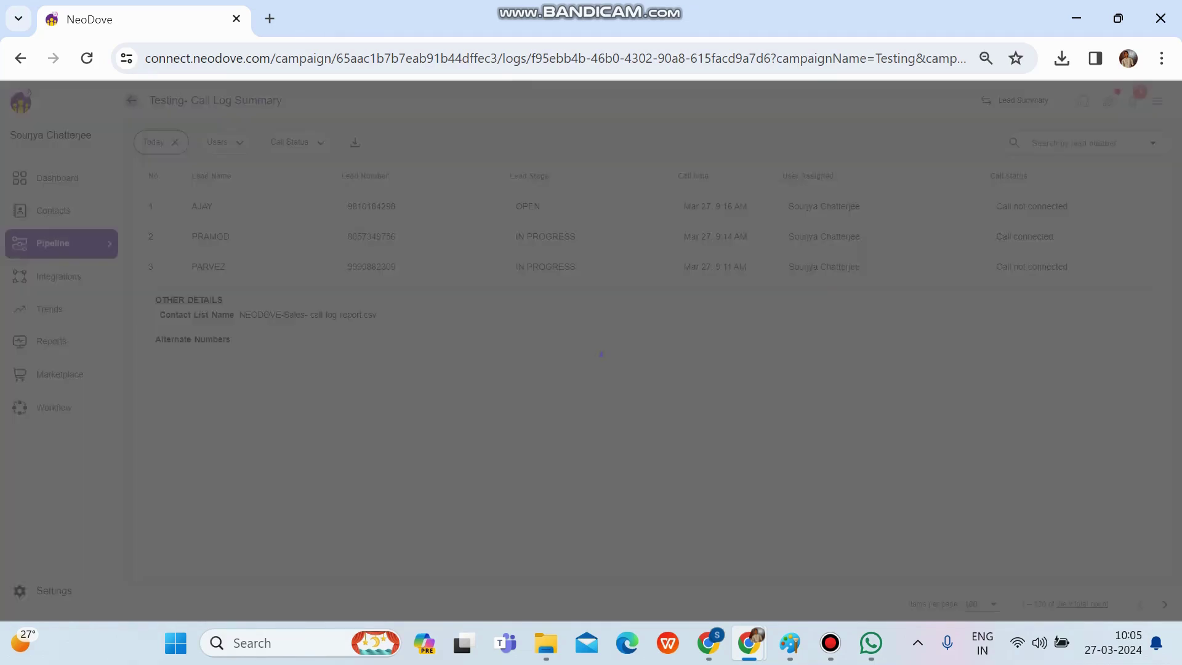
Step: Check the Call Status filter without changes, then expand AJAY's call details
click(297, 143)
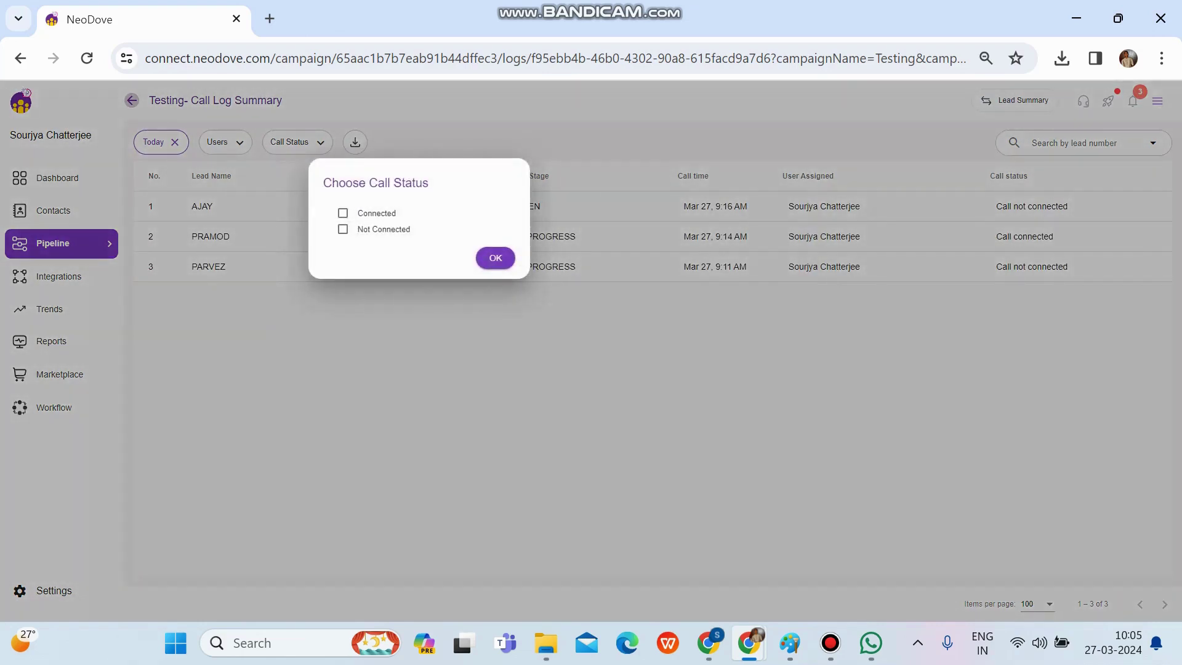
click(496, 258)
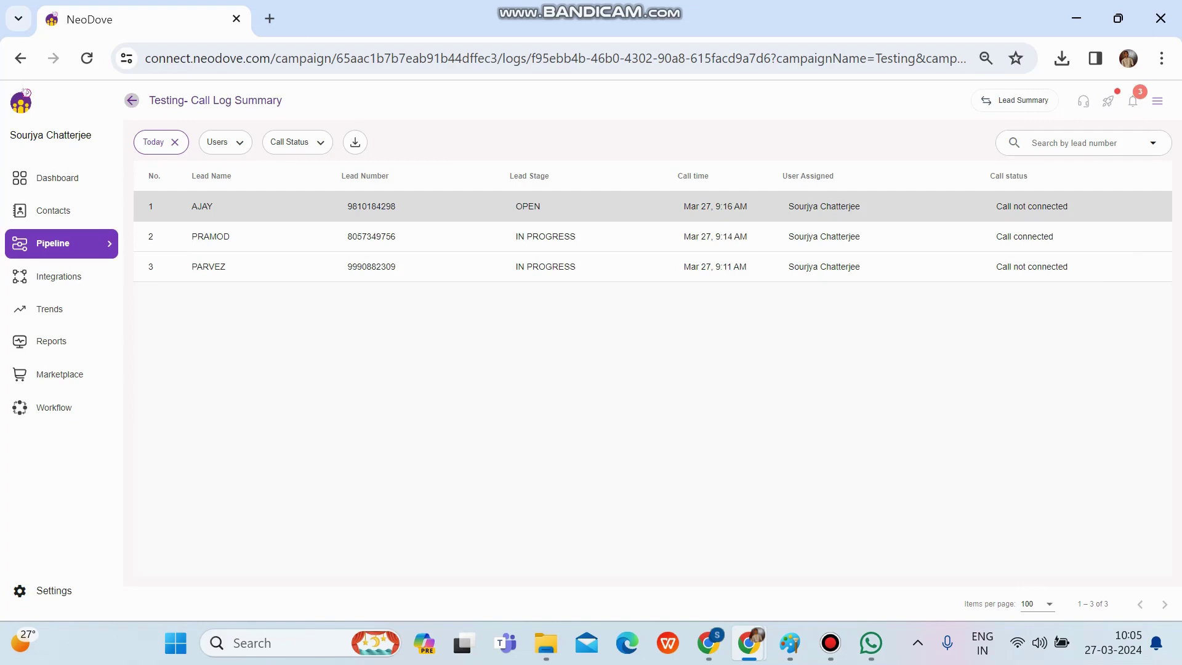
click(529, 206)
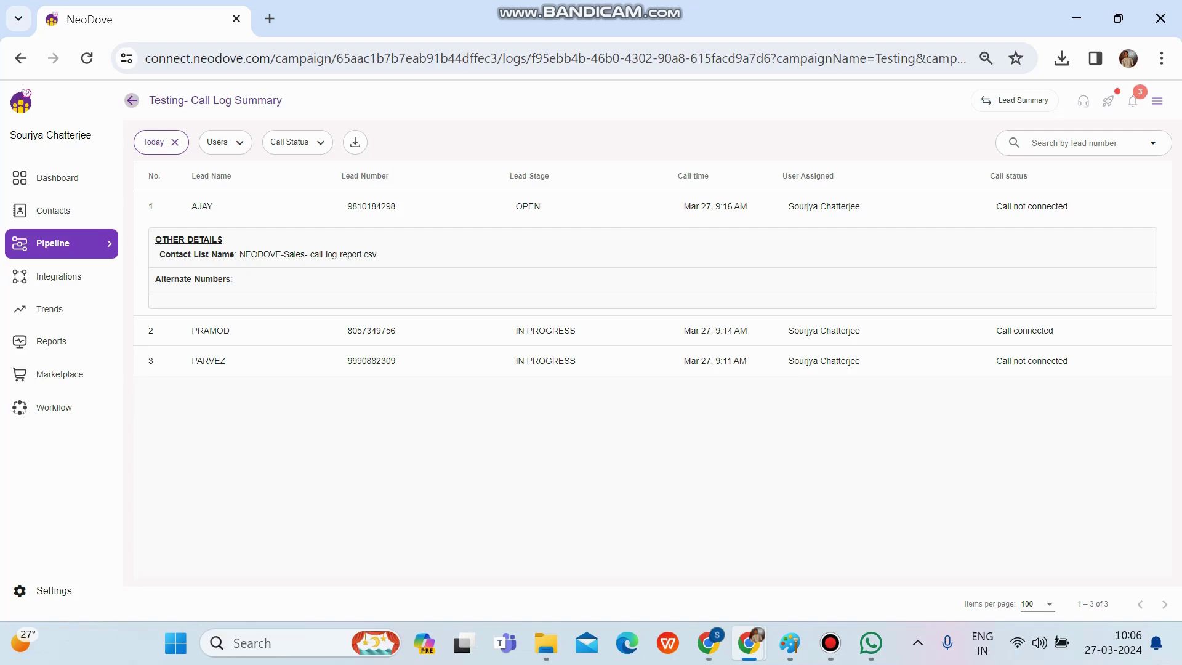
Step: Toggle AJAY's call details and check the Users filter without changes
click(202, 206)
click(202, 206)
click(224, 142)
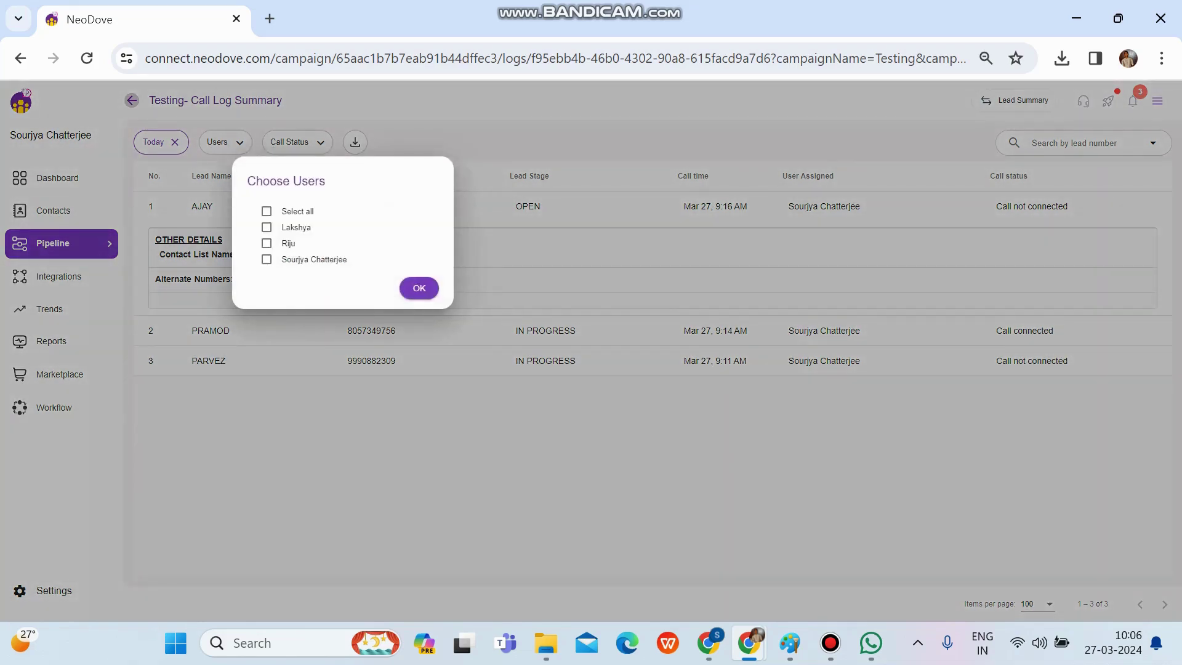
click(420, 288)
Step: Keep the date range at Today and leave the Call Status filter unchanged
click(153, 142)
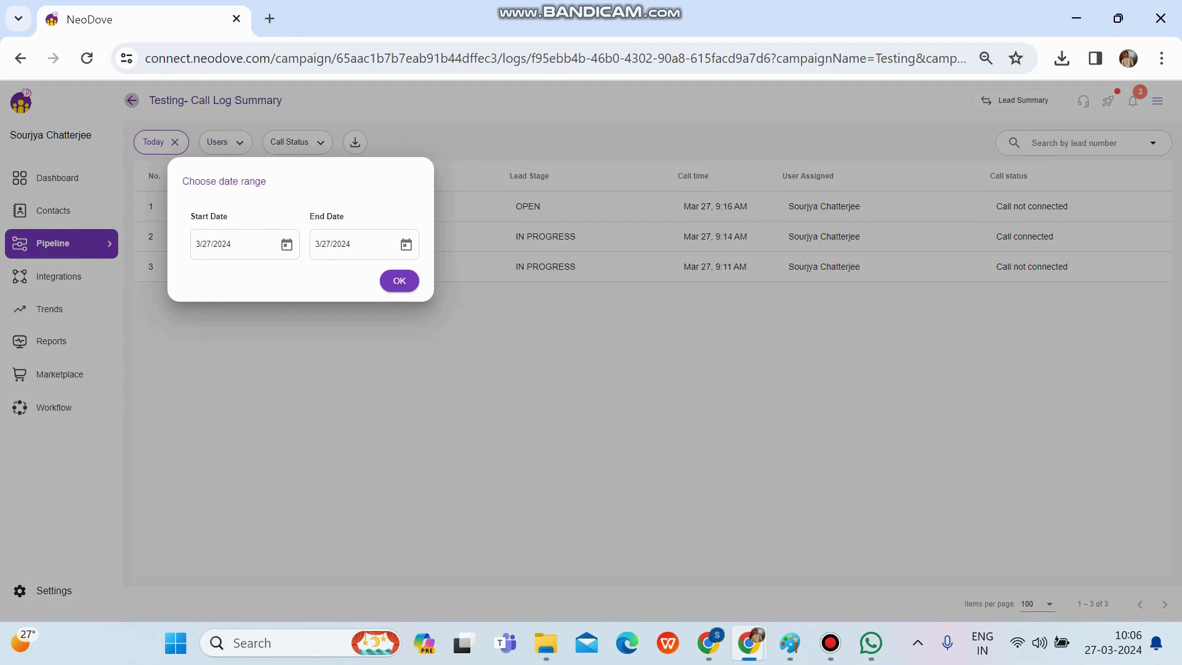
click(400, 281)
click(292, 142)
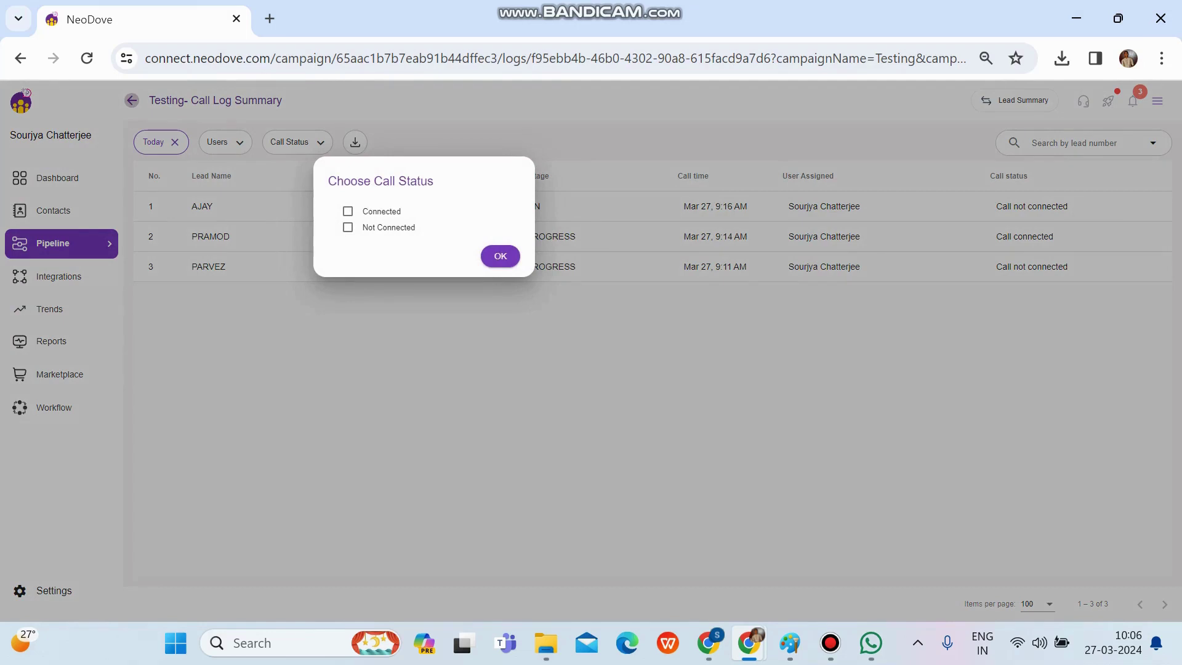
click(500, 256)
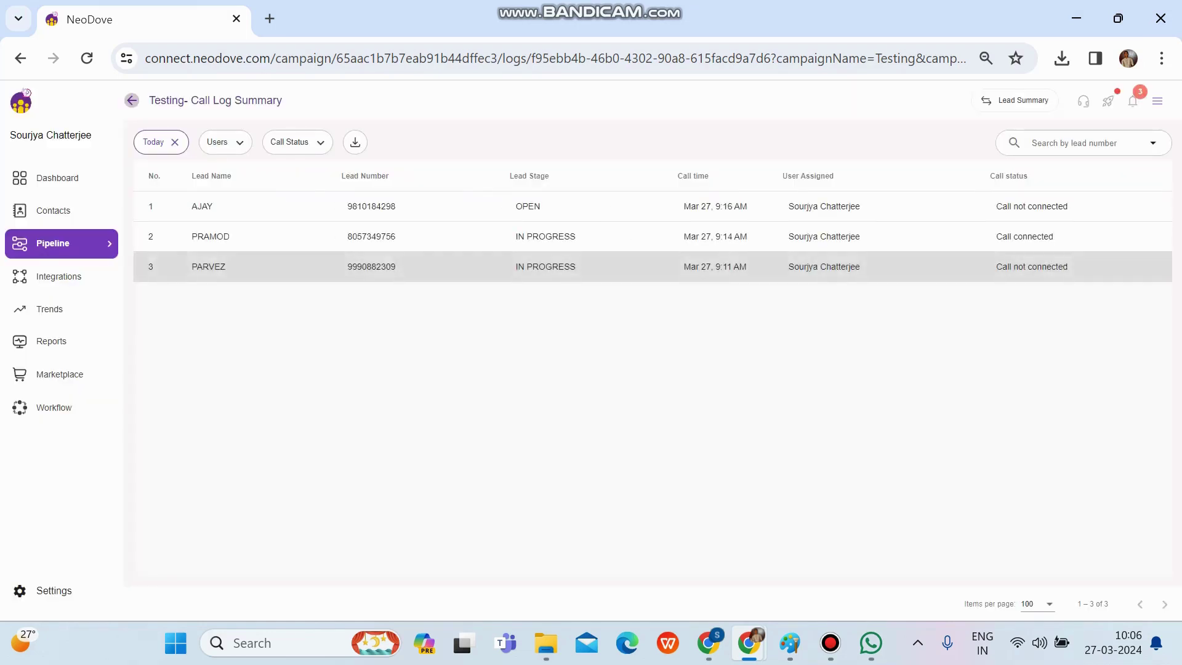